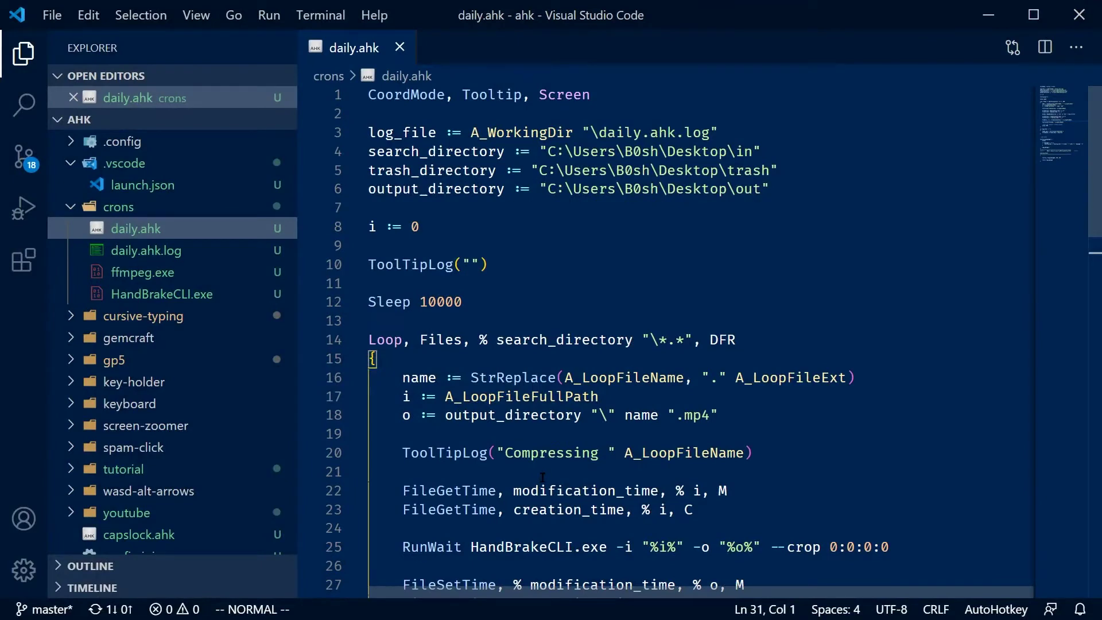
Scroll through the script and place the cursor on blank line 26.
scroll(542, 477, down, 2)
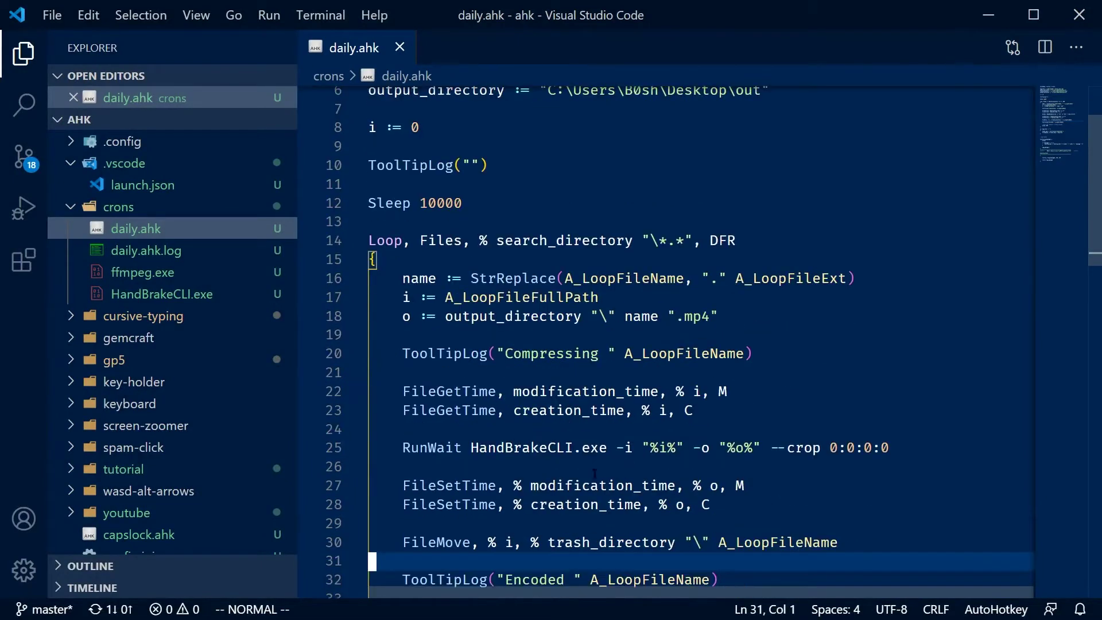
click(409, 461)
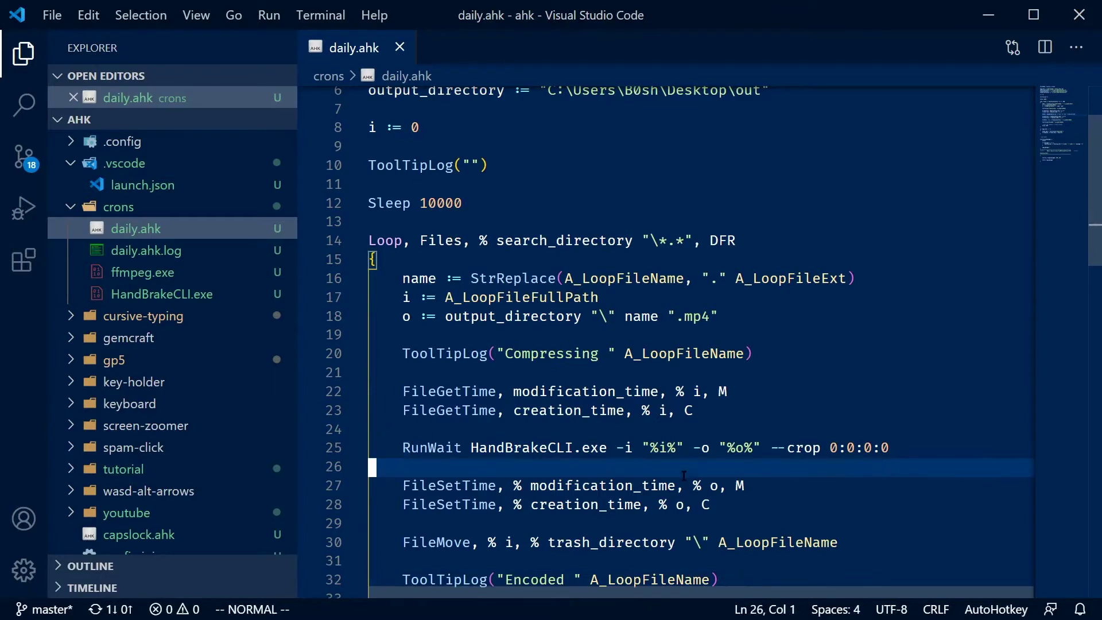
scroll(409, 461, down, 1)
scroll(409, 461, down, 1)
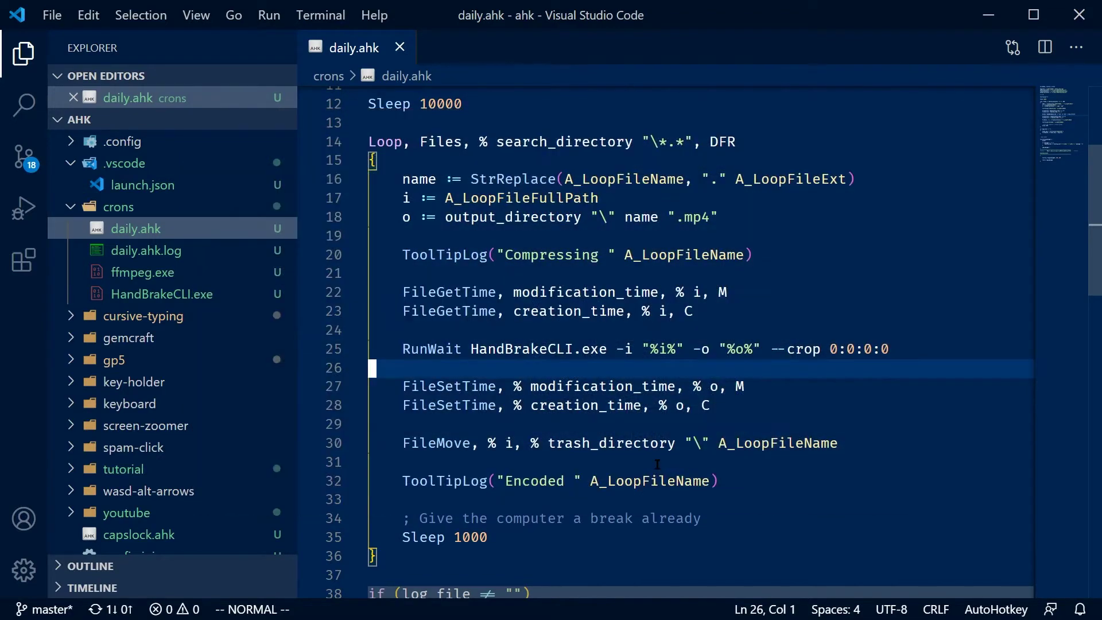
scroll(657, 464, down, 3)
scroll(928, 166, up, 7)
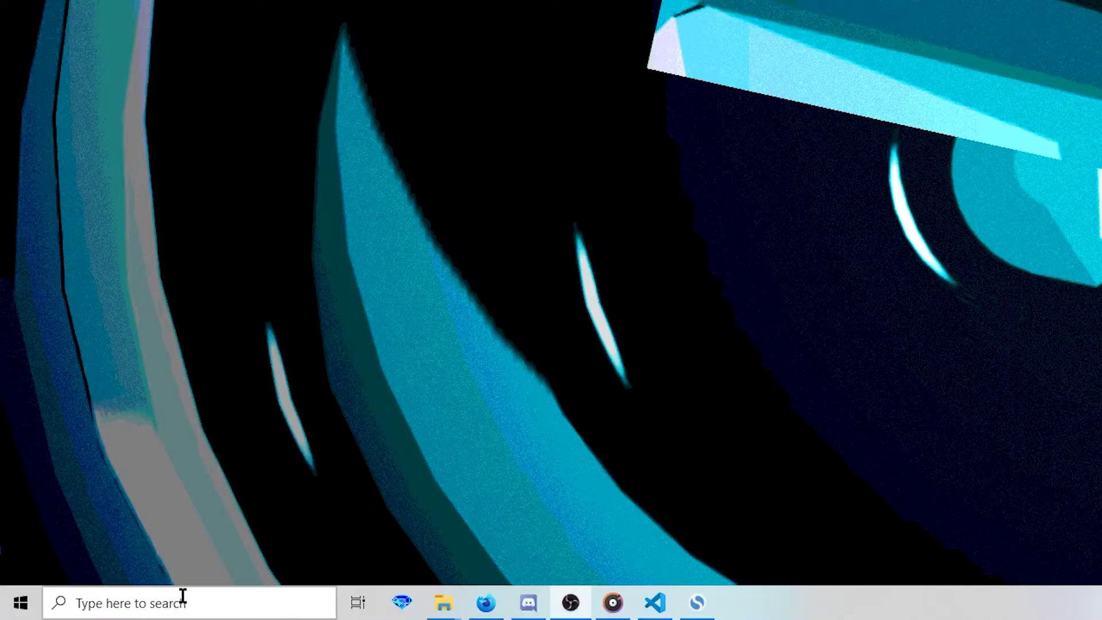
Launch Task Scheduler from a Windows search for 'task sch'.
click(179, 600)
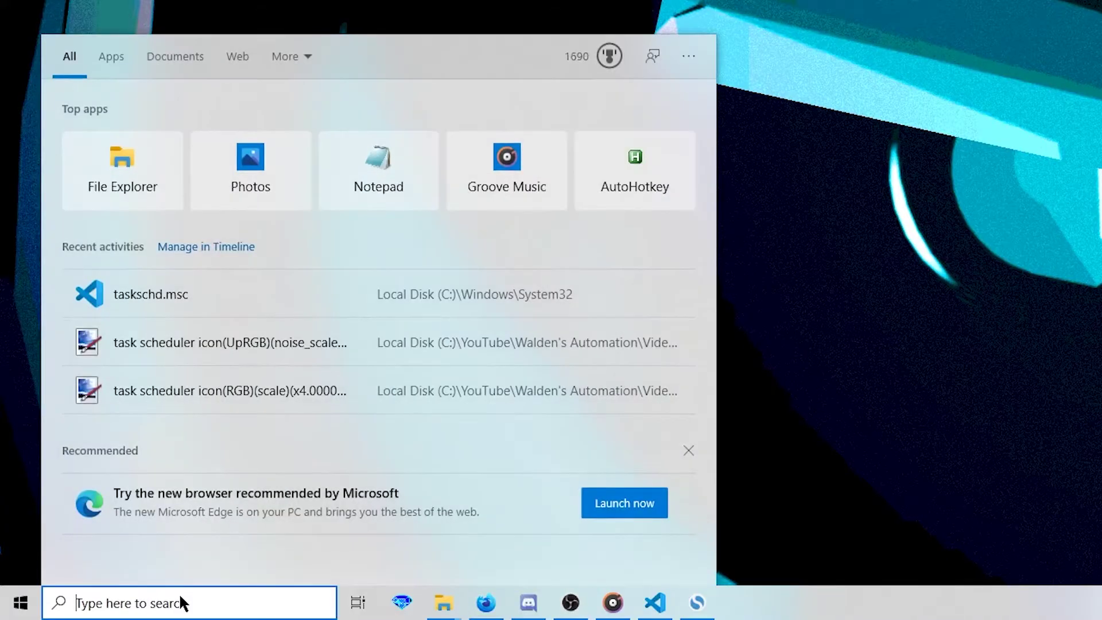
text(task sch)
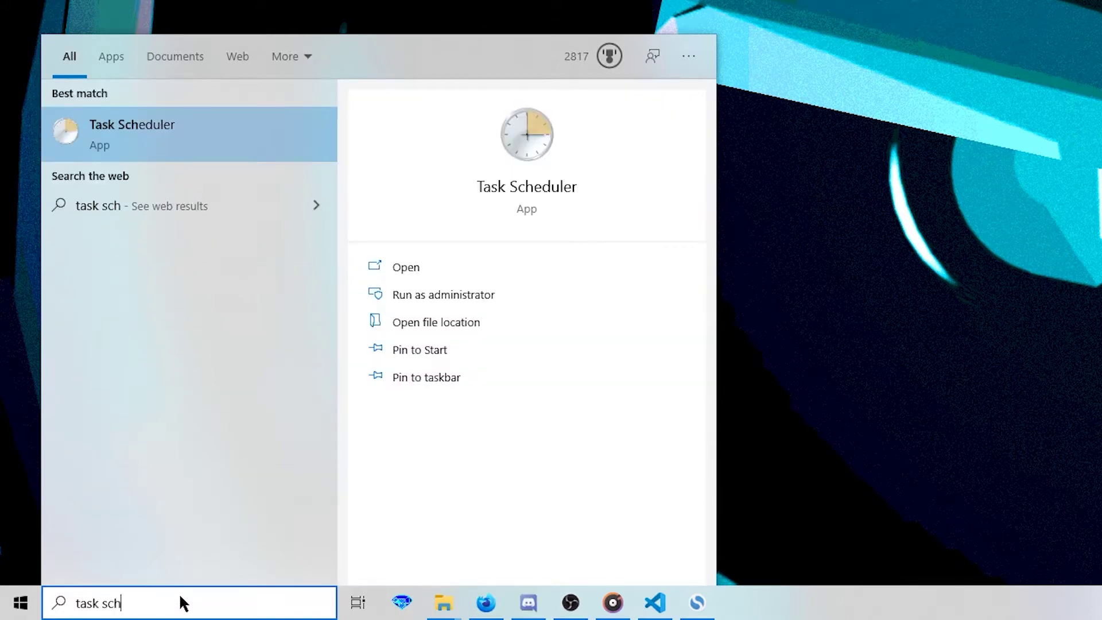
key(Return)
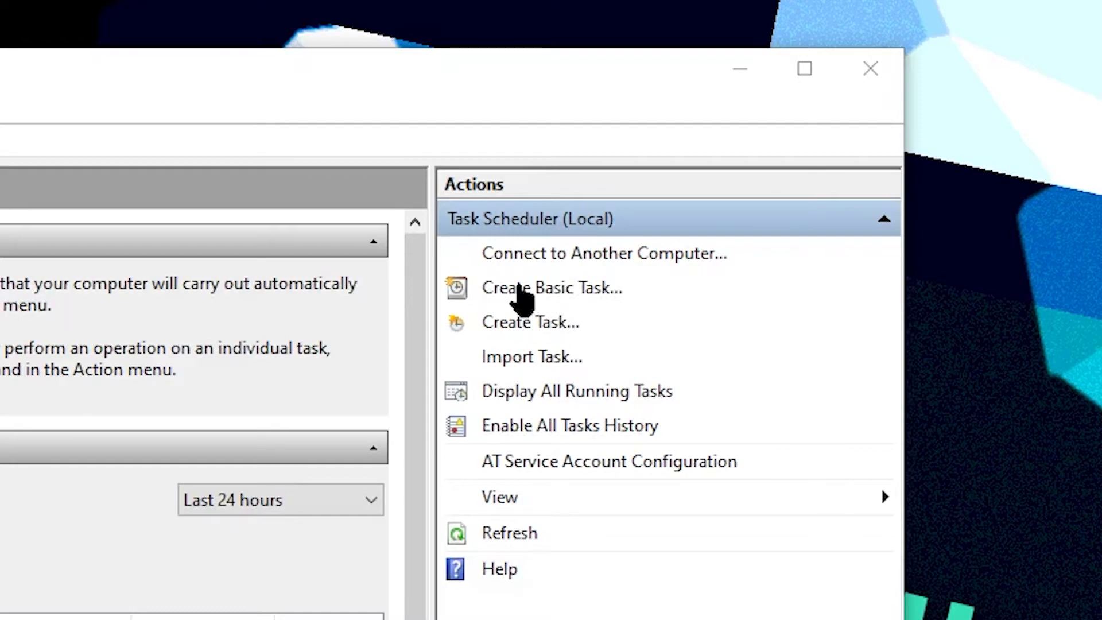
Create a basic task named 'AHK Daily' described as 'Daily Script for AutoHotkey'.
click(520, 290)
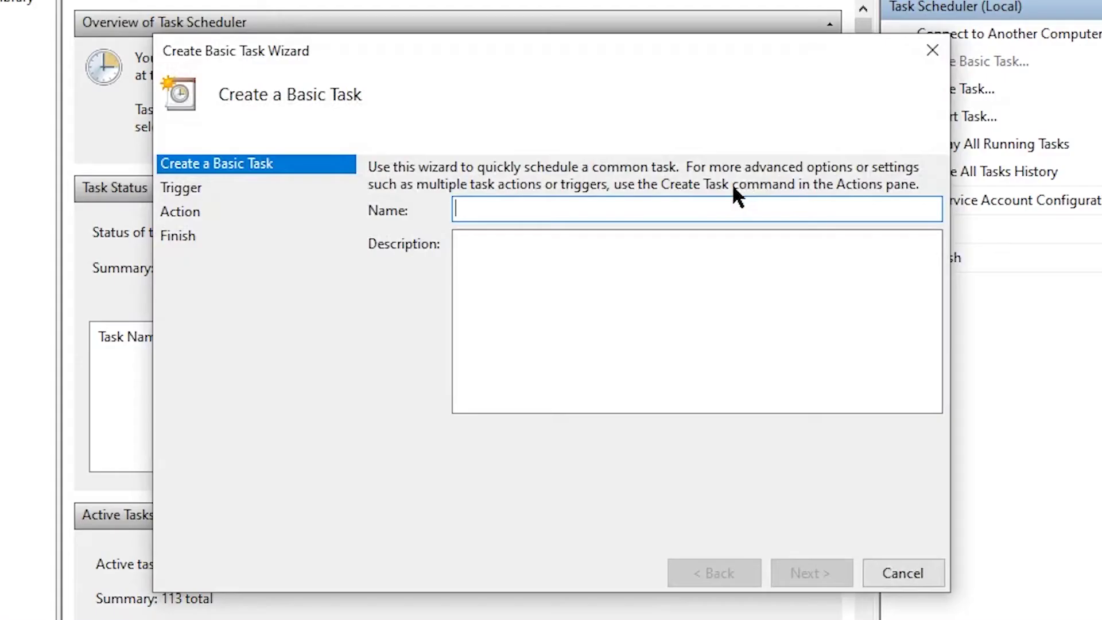
text(AHK Daily)
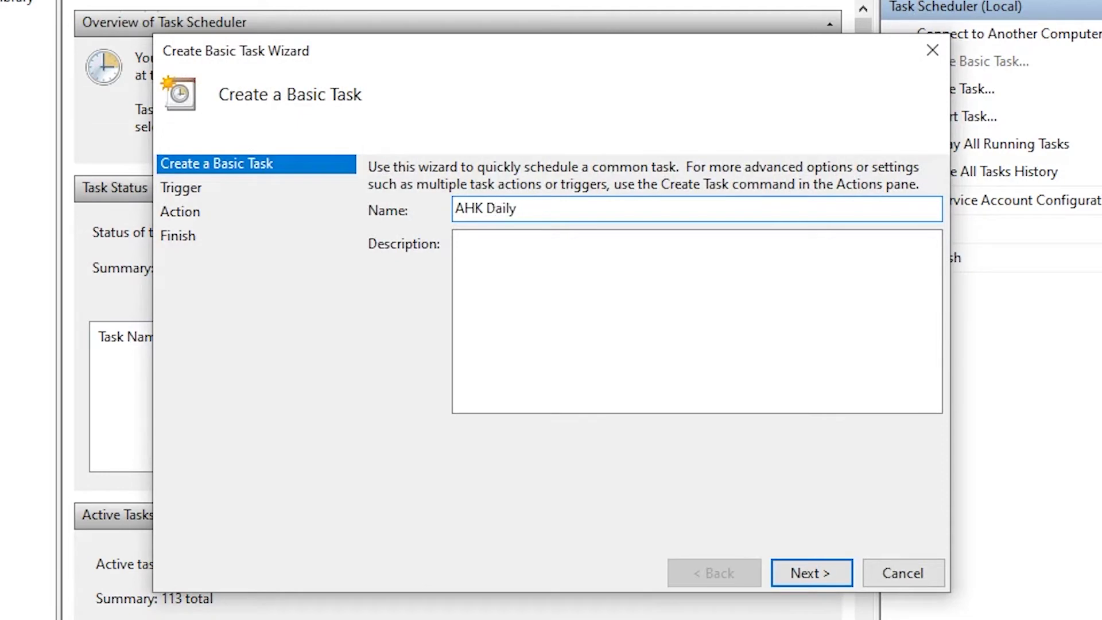
key(Tab)
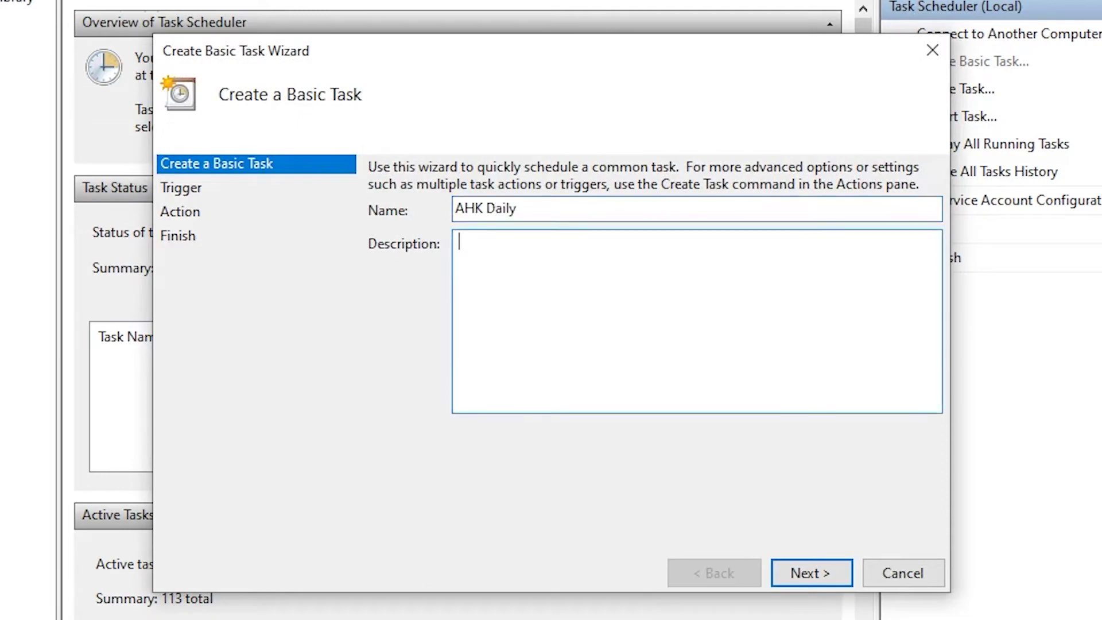
text(Daily Script for AutoHotkey)
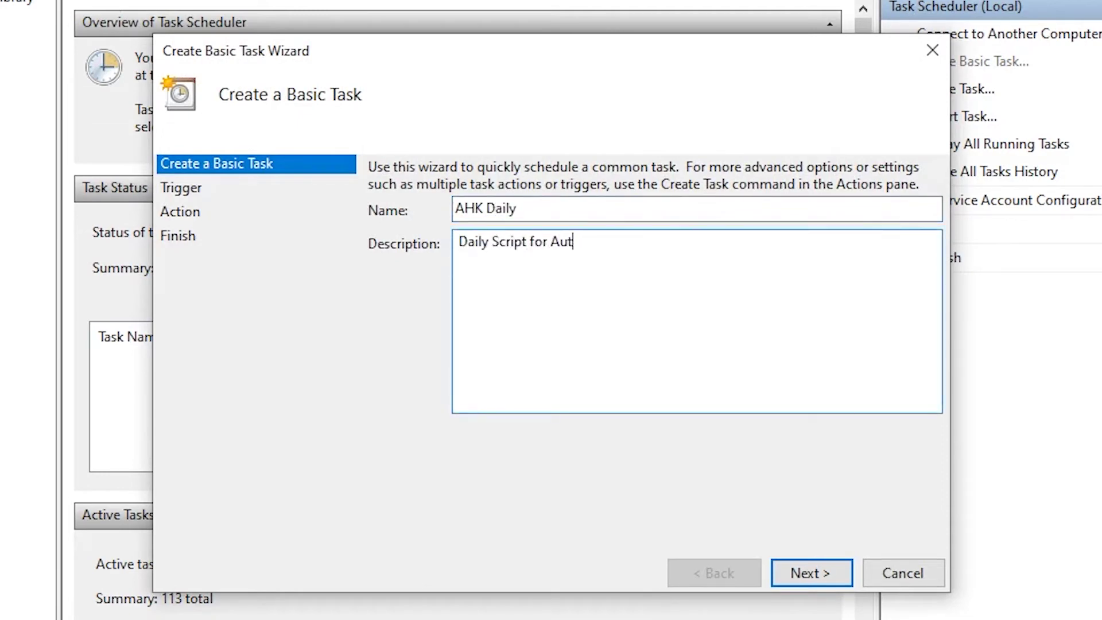
click(791, 574)
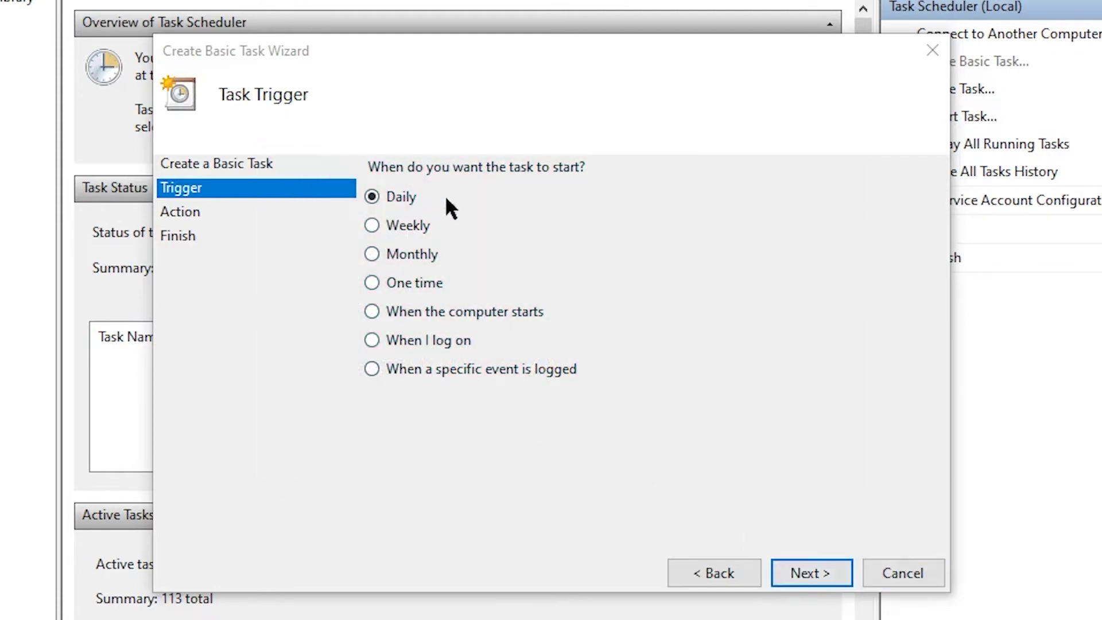
Set the daily trigger to start 7/4/2020 at 2:00:00 AM, recurring every 1 day.
click(831, 577)
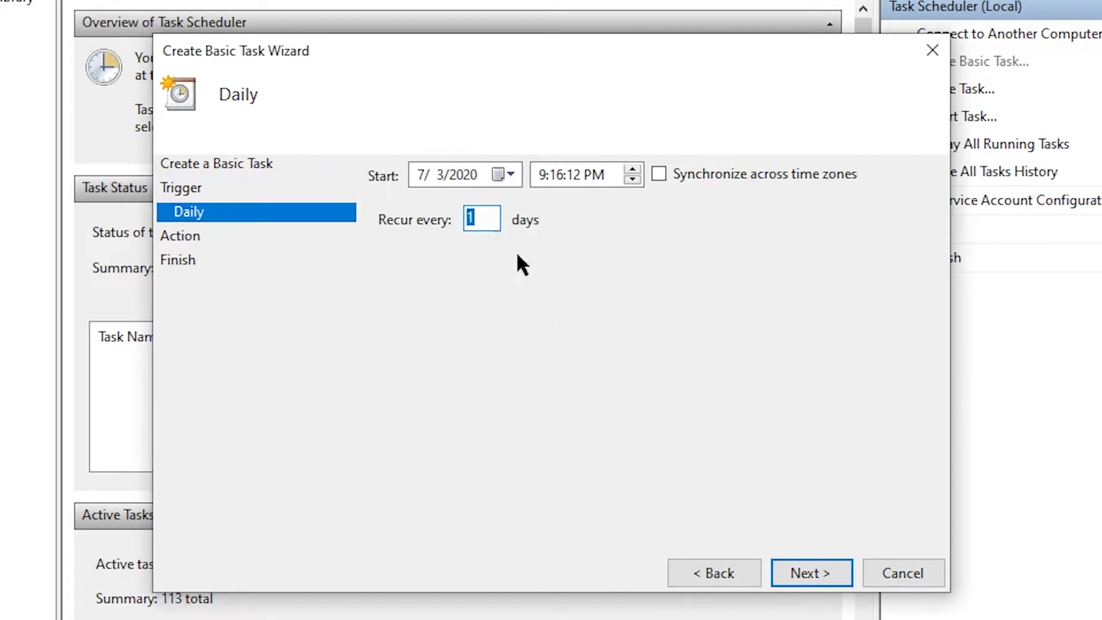
click(539, 175)
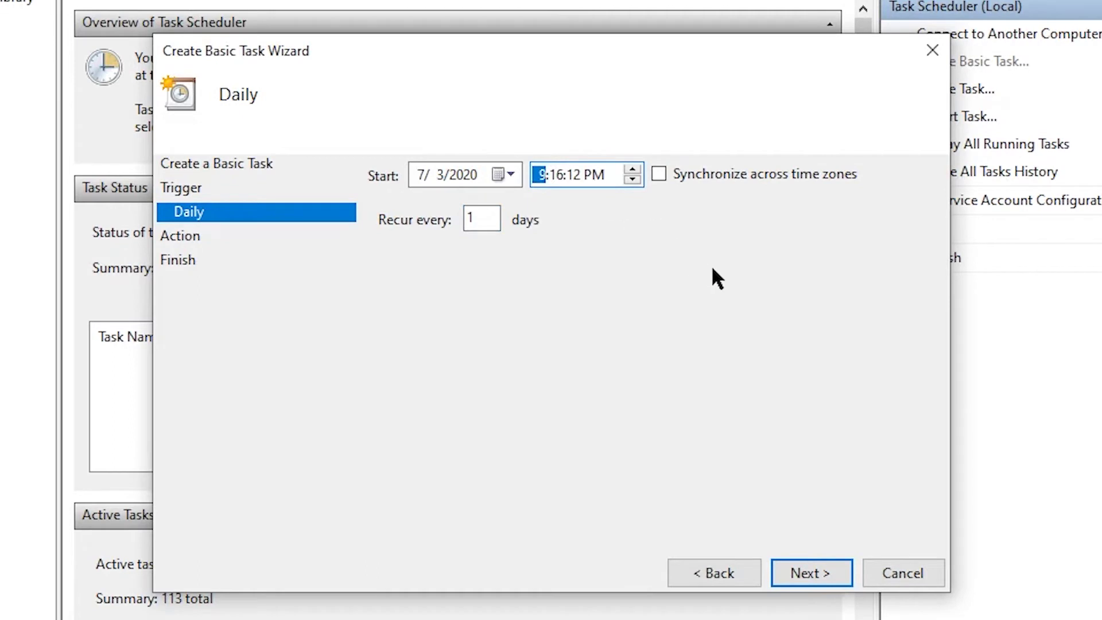
text(2)
key(Tab)
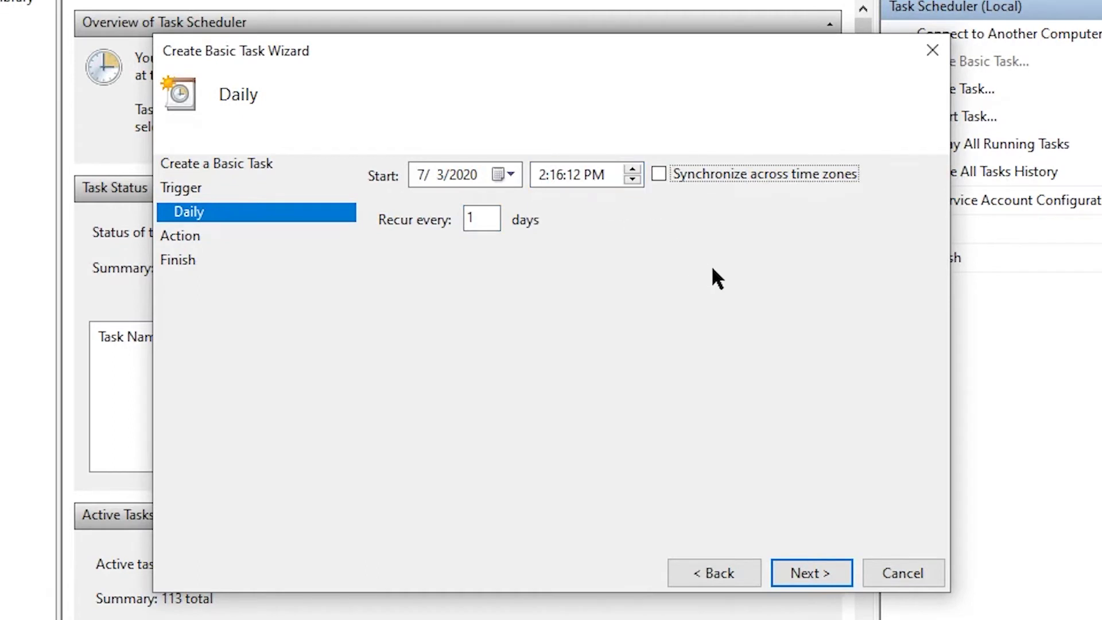
click(564, 174)
text(00)
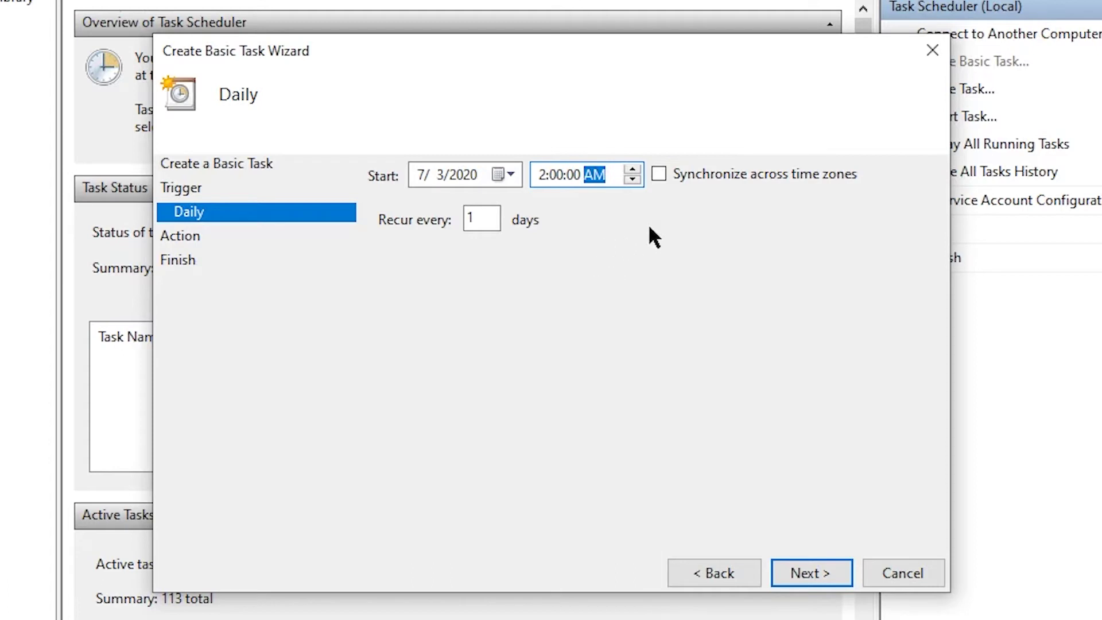
click(453, 175)
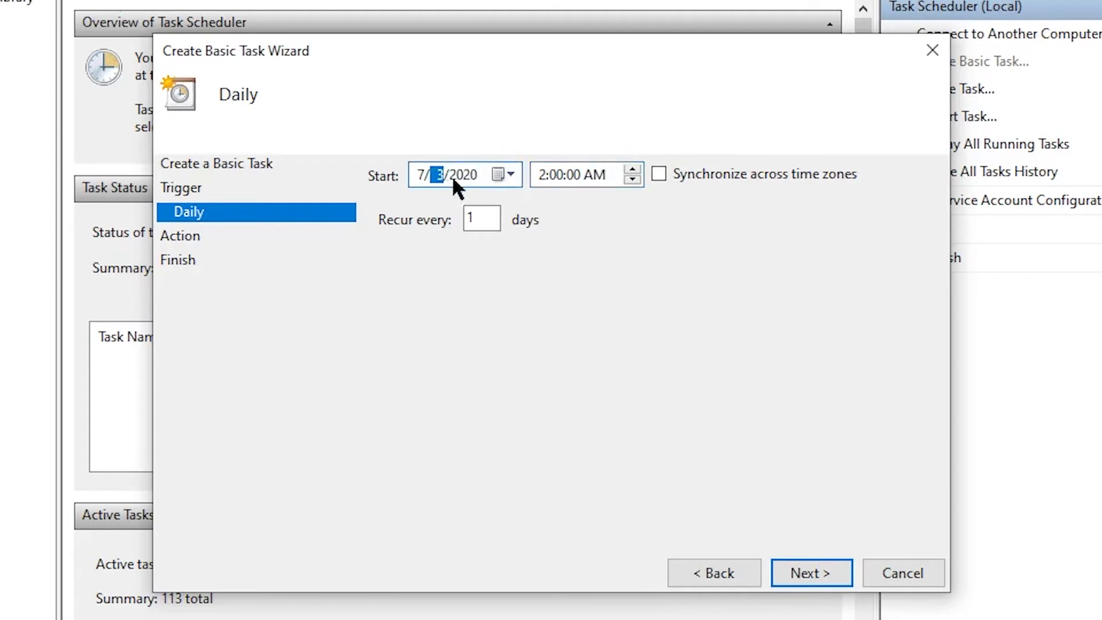
text(4)
Set the action to start the program C:\Code\ahk\crons\daily.ahk and reach the summary.
click(790, 576)
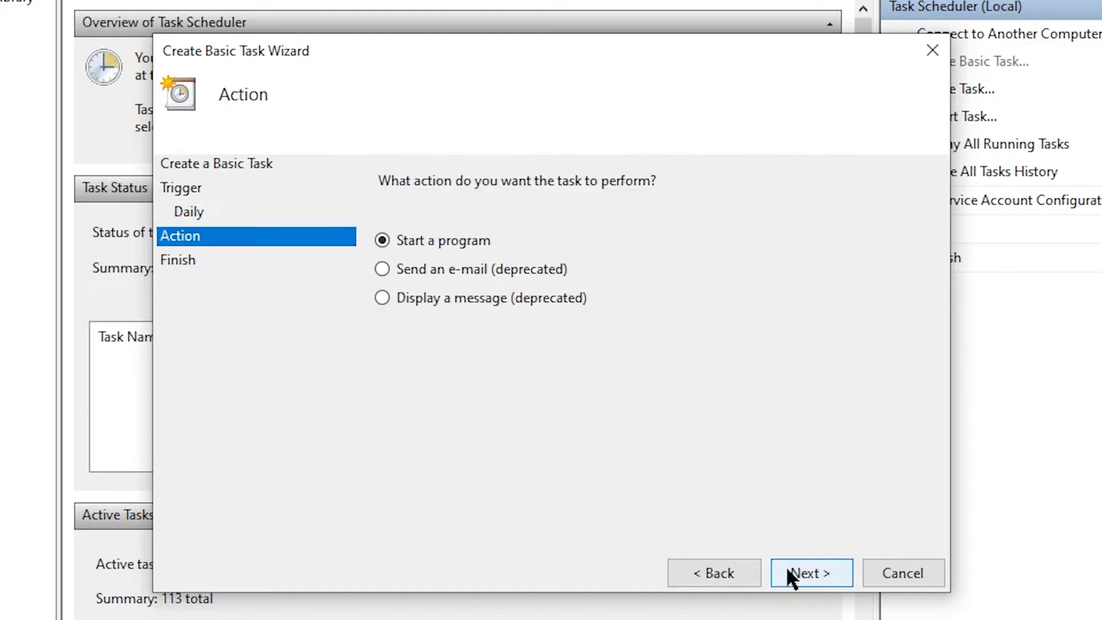
click(817, 569)
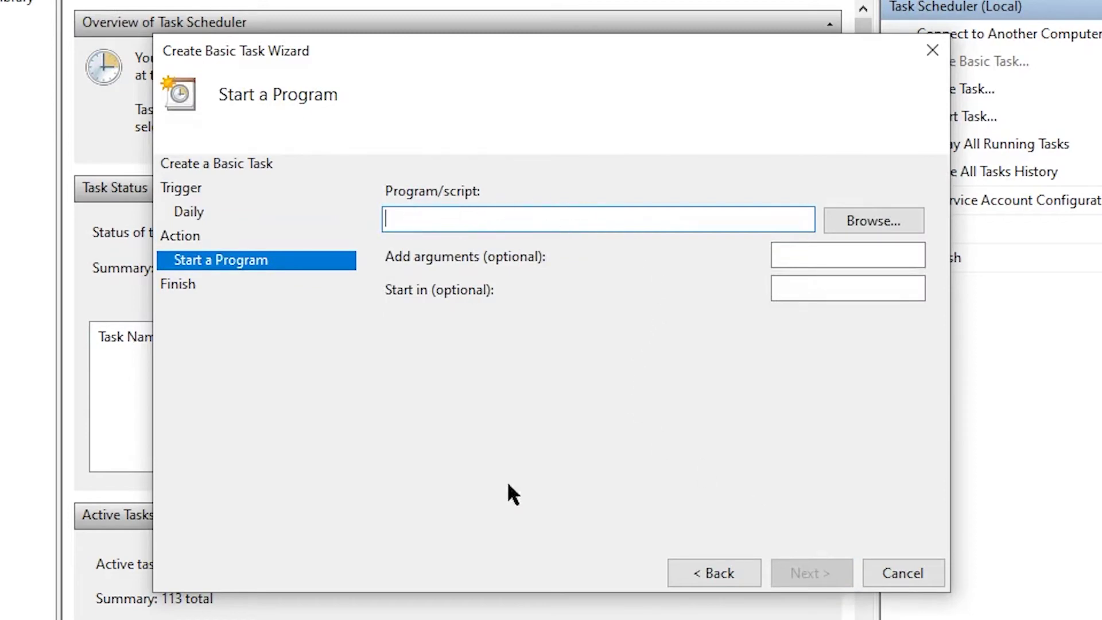
click(842, 226)
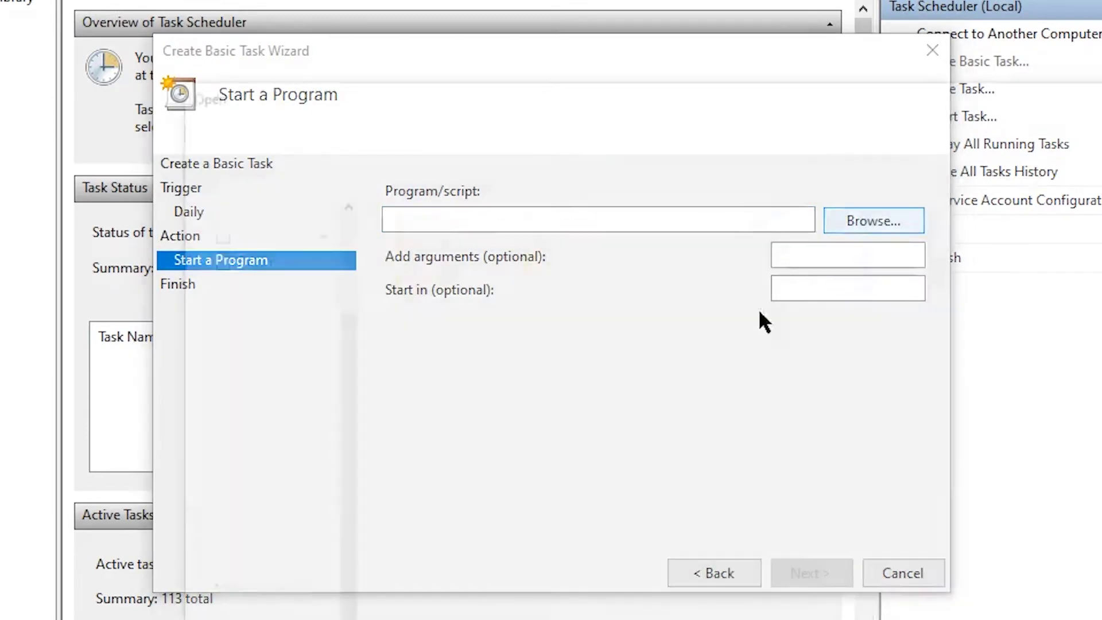
click(239, 315)
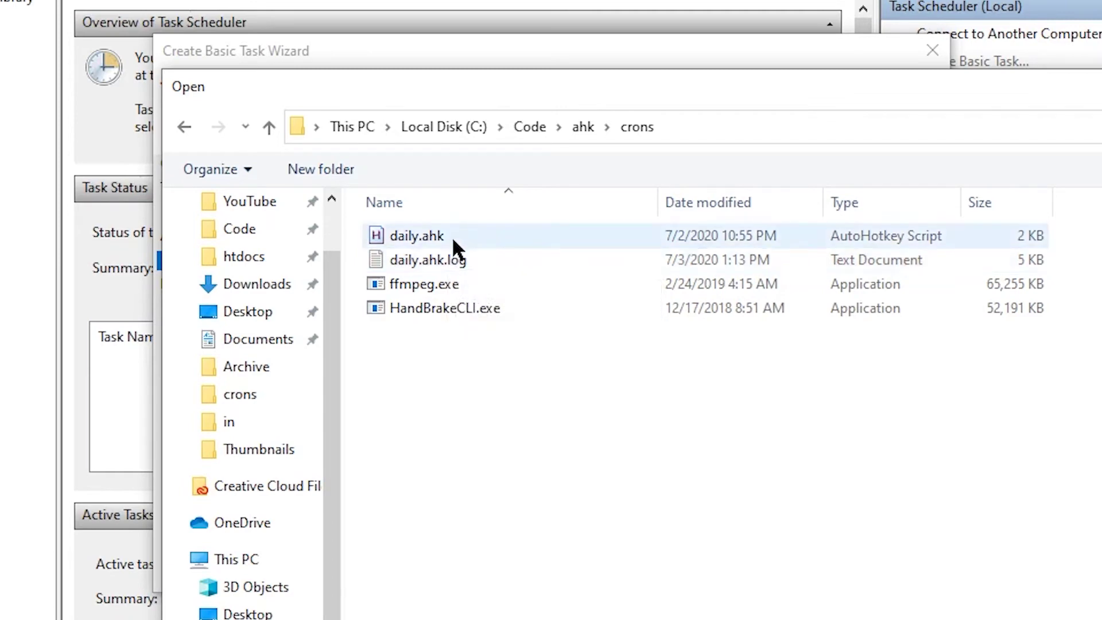
double_click(452, 236)
click(808, 579)
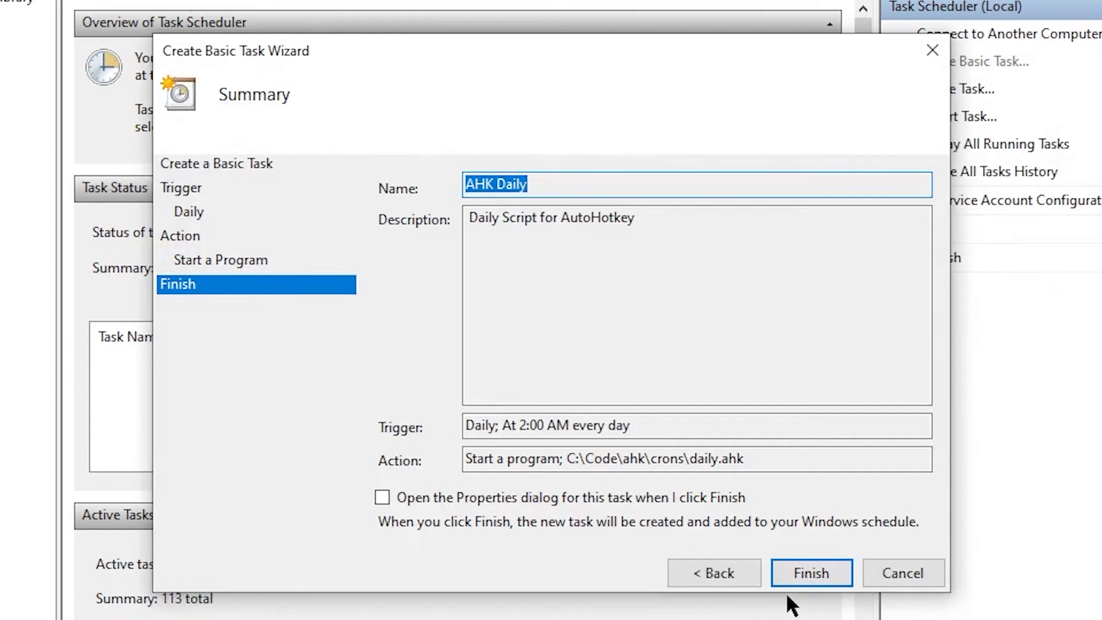
Finish the wizard with its Properties dialog opening, and inspect the Daily 2:00 AM trigger.
click(609, 504)
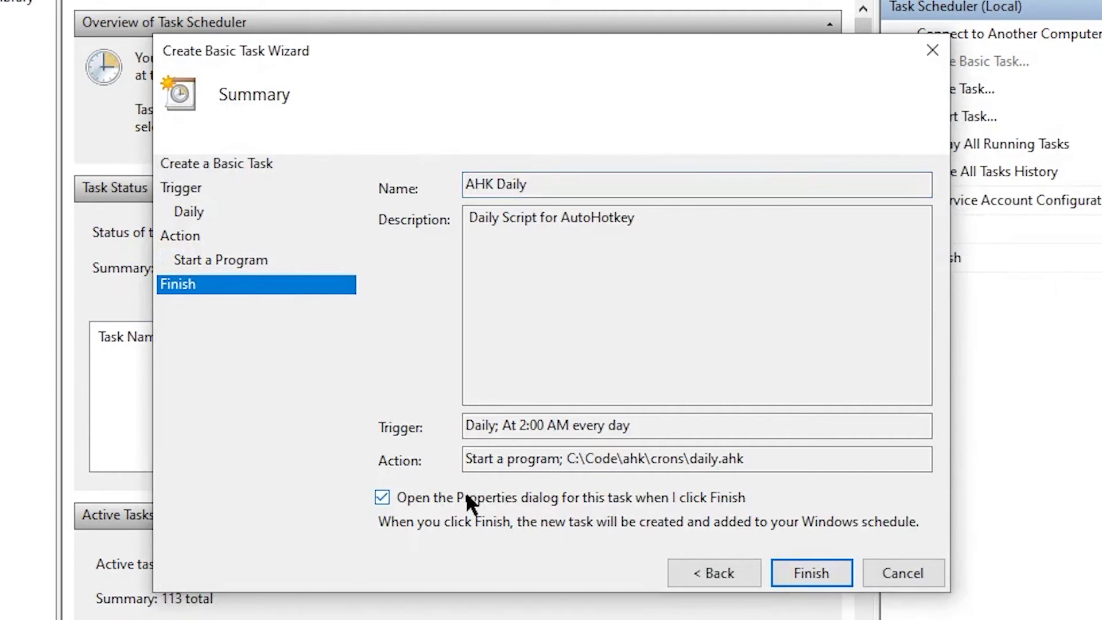
click(824, 572)
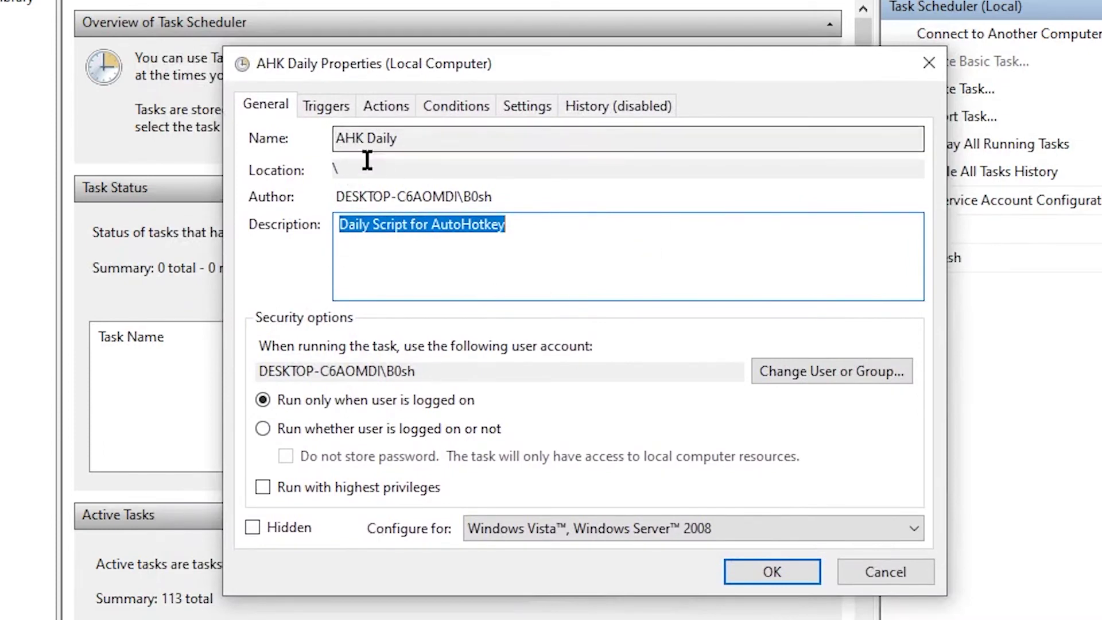
click(455, 235)
click(319, 114)
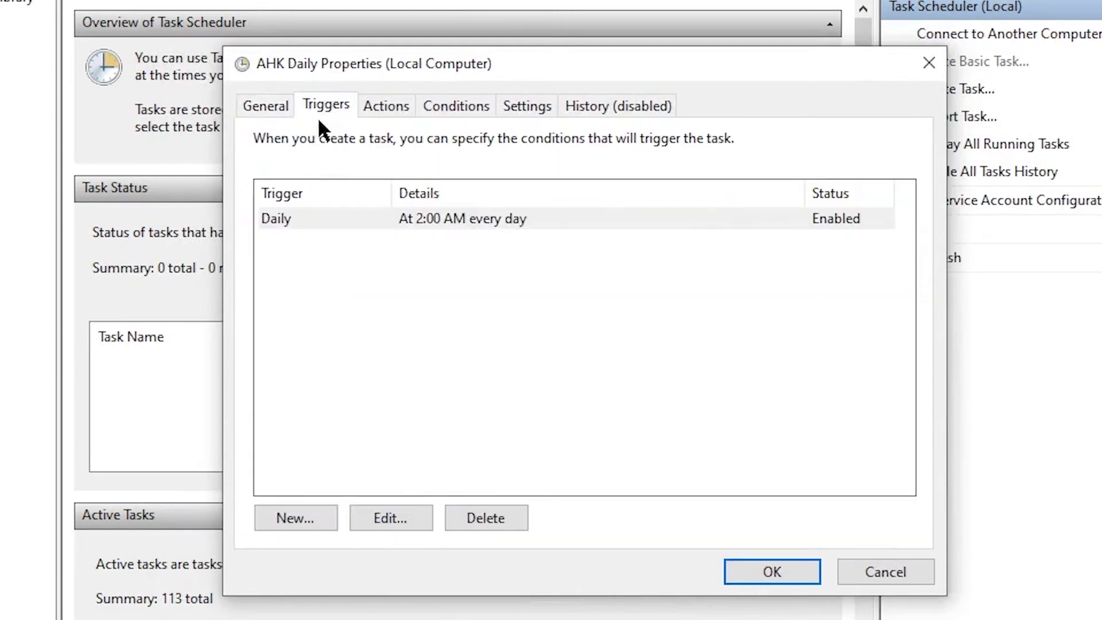
click(386, 223)
click(469, 374)
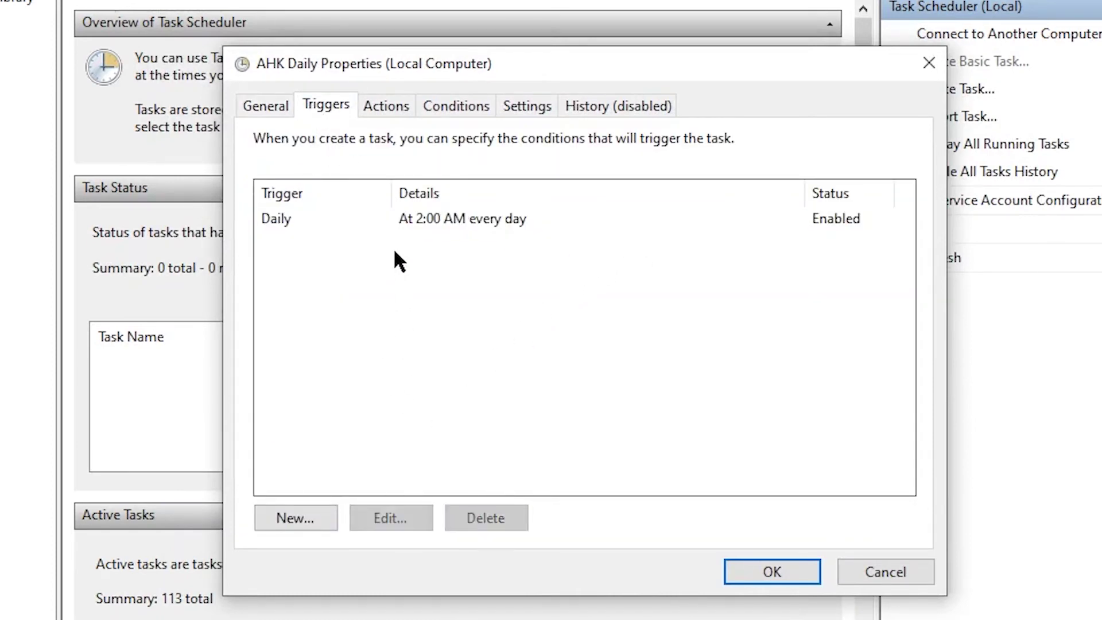
Review the daily.ahk action, conditions, settings and history, then close the properties with OK.
key(ctrl+Tab)
click(414, 219)
click(422, 247)
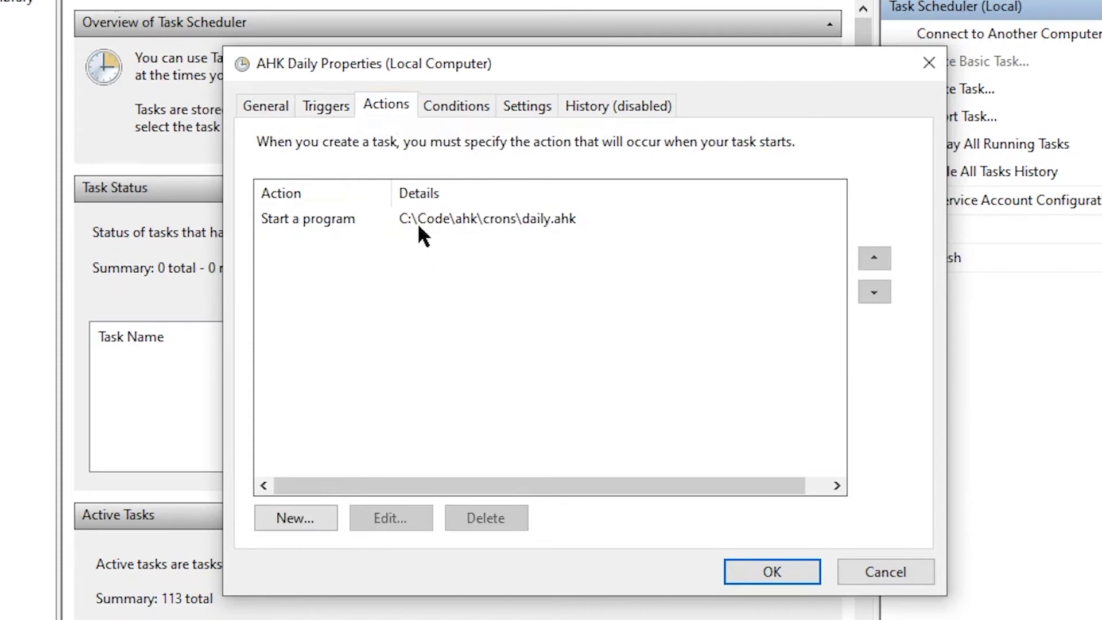
key(ctrl+Tab)
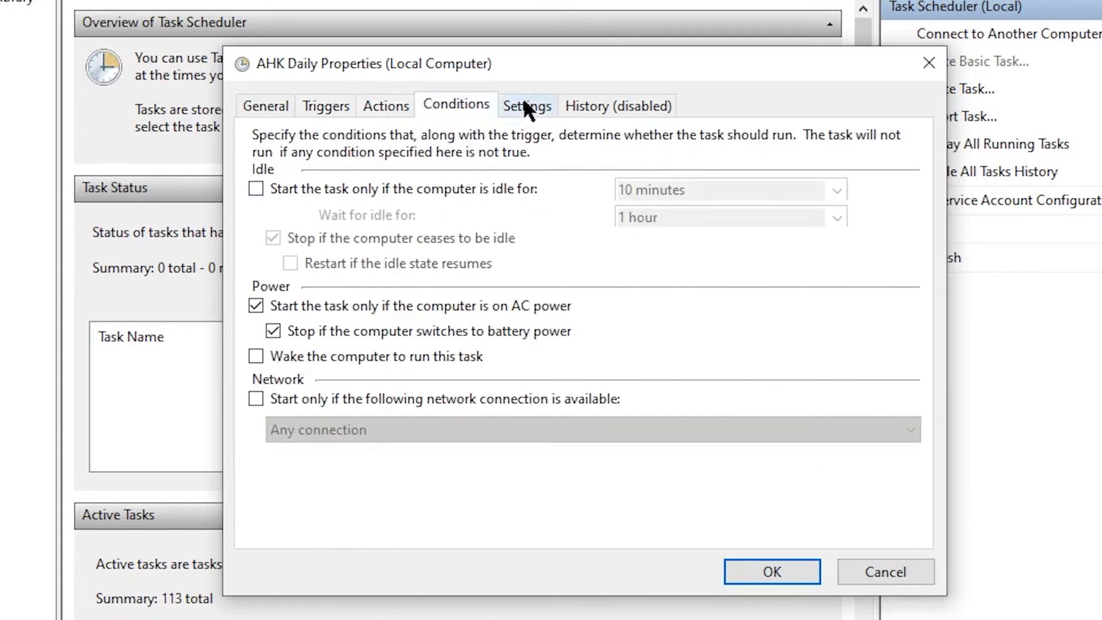
click(523, 108)
click(622, 108)
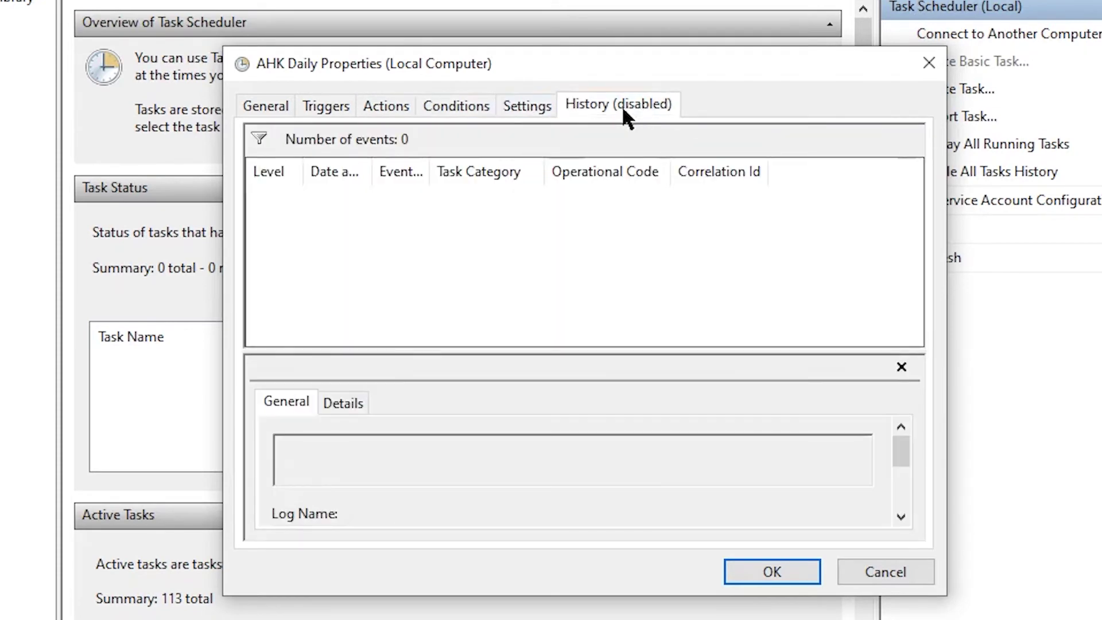
click(519, 105)
click(800, 568)
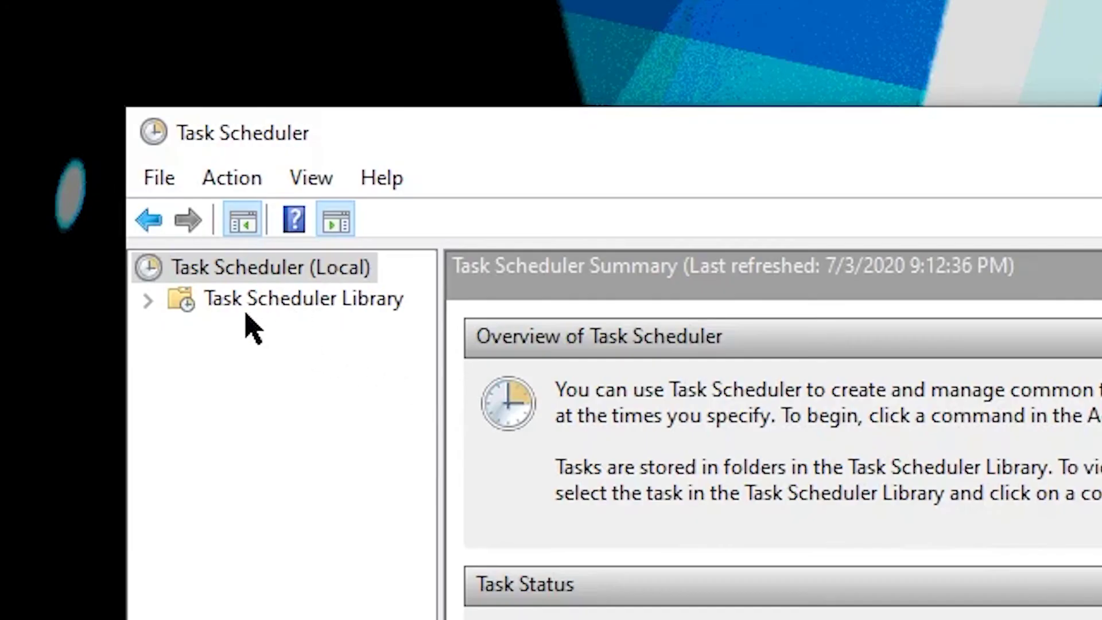
Browse the Task Scheduler Library and select the AHK Daily task.
click(337, 303)
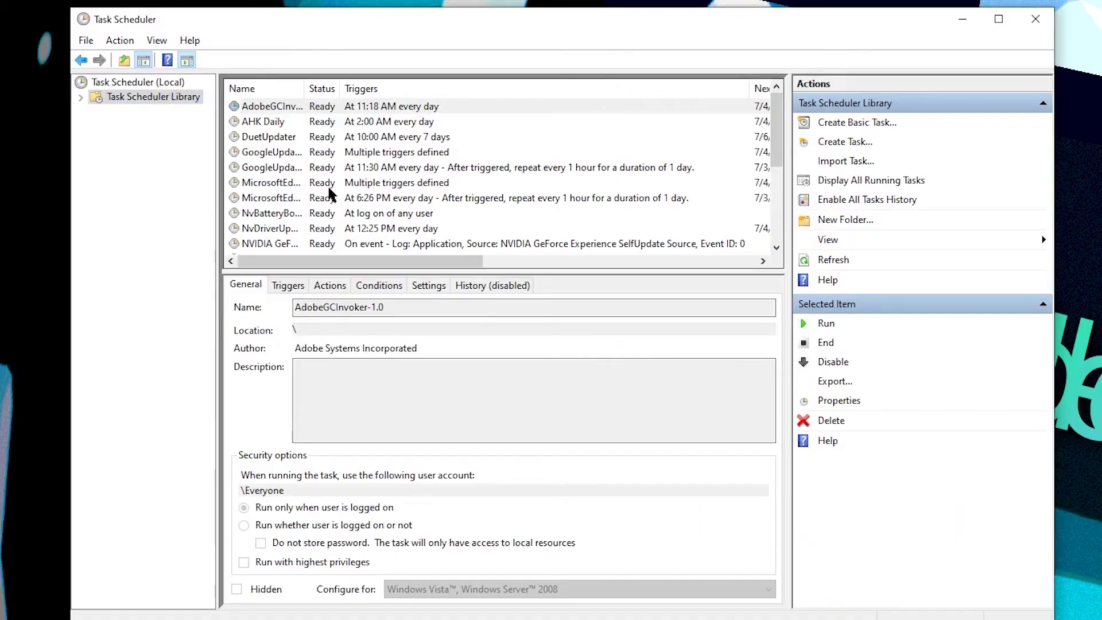
scroll(317, 196, down, 4)
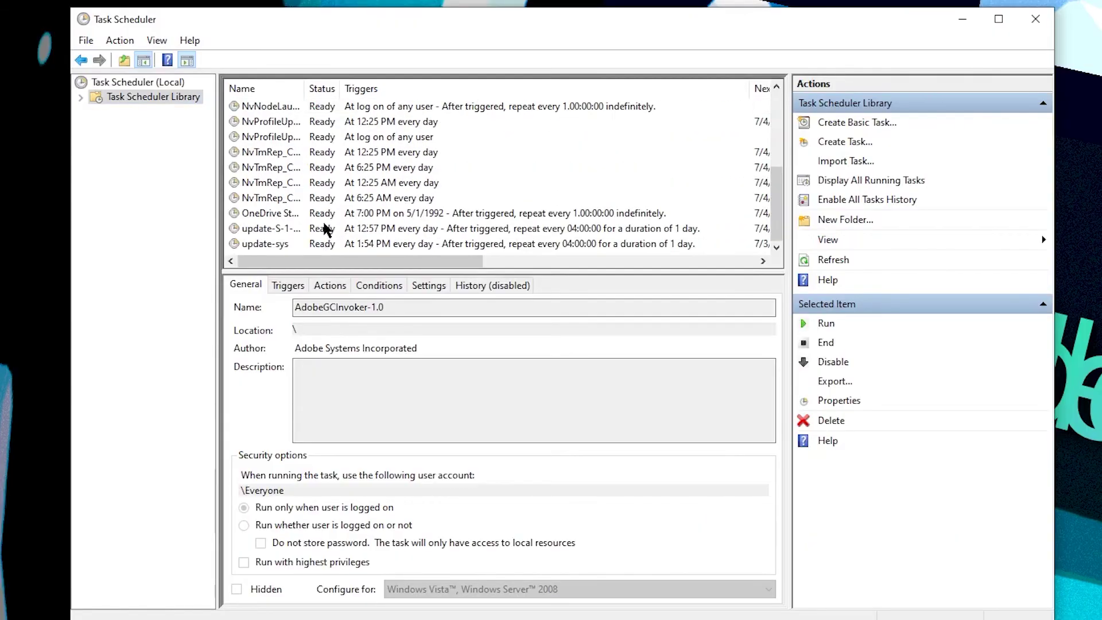
scroll(325, 230, up, 4)
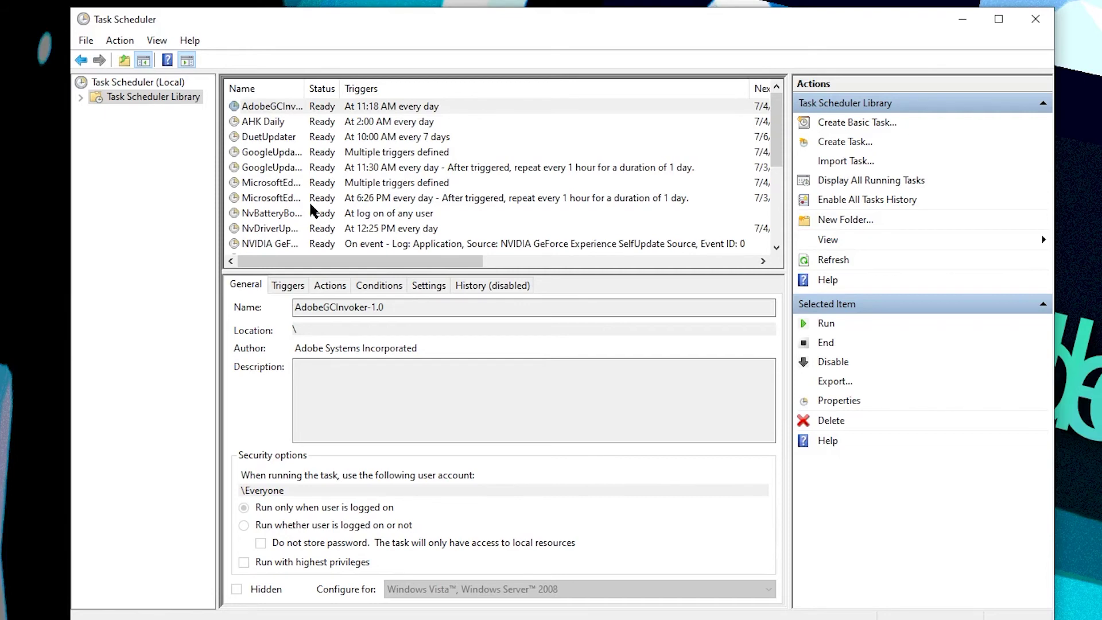
click(285, 152)
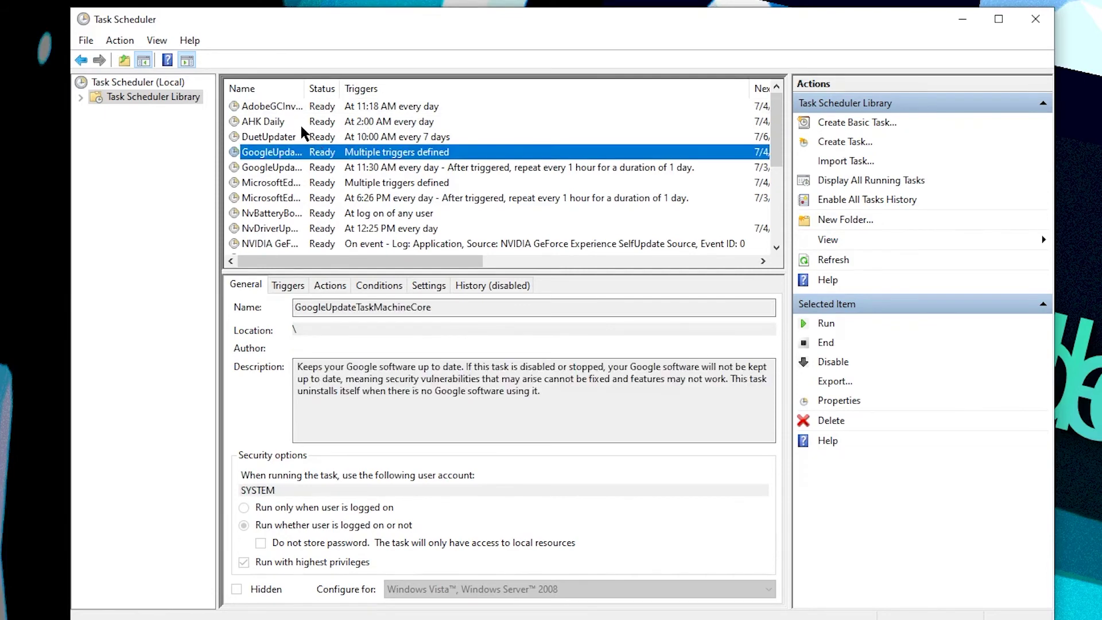
click(301, 125)
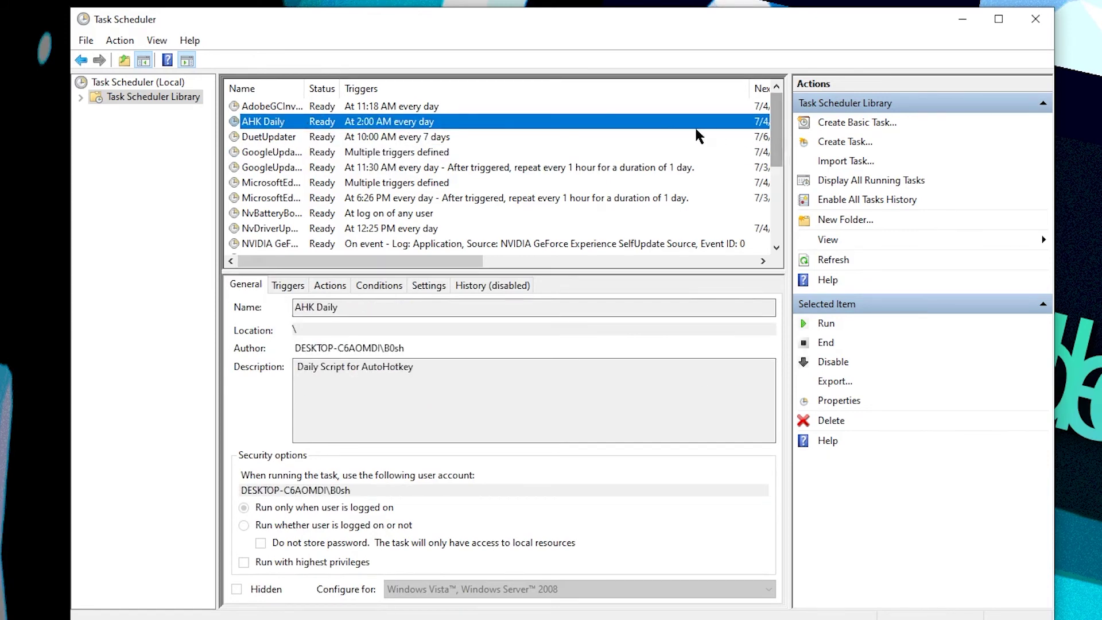
Delete the AHK Daily task from the library.
right_click(420, 123)
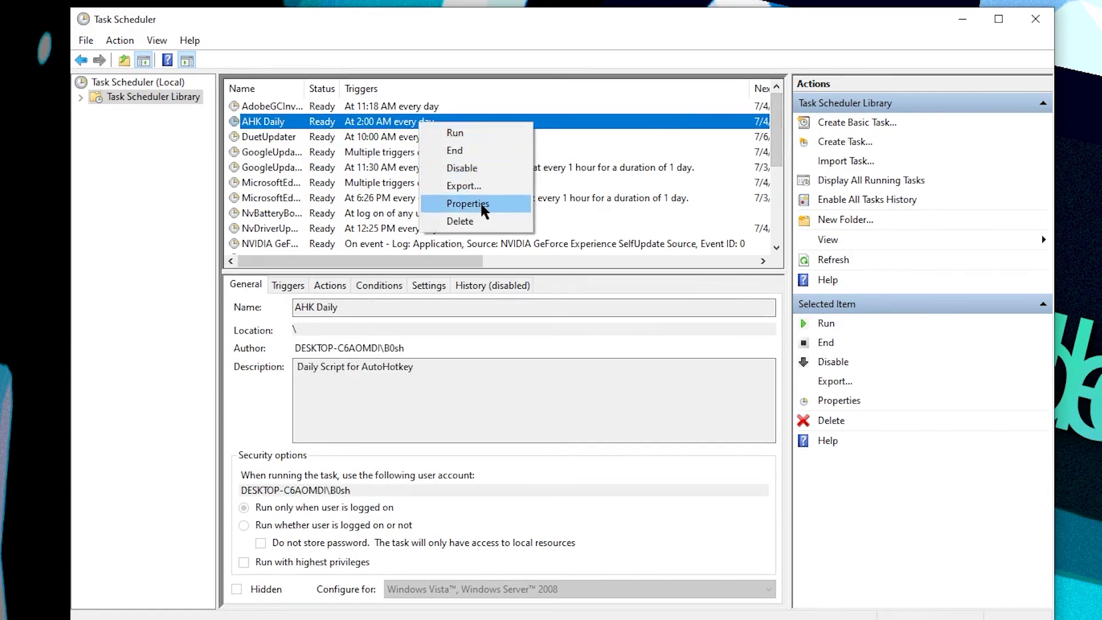
click(490, 221)
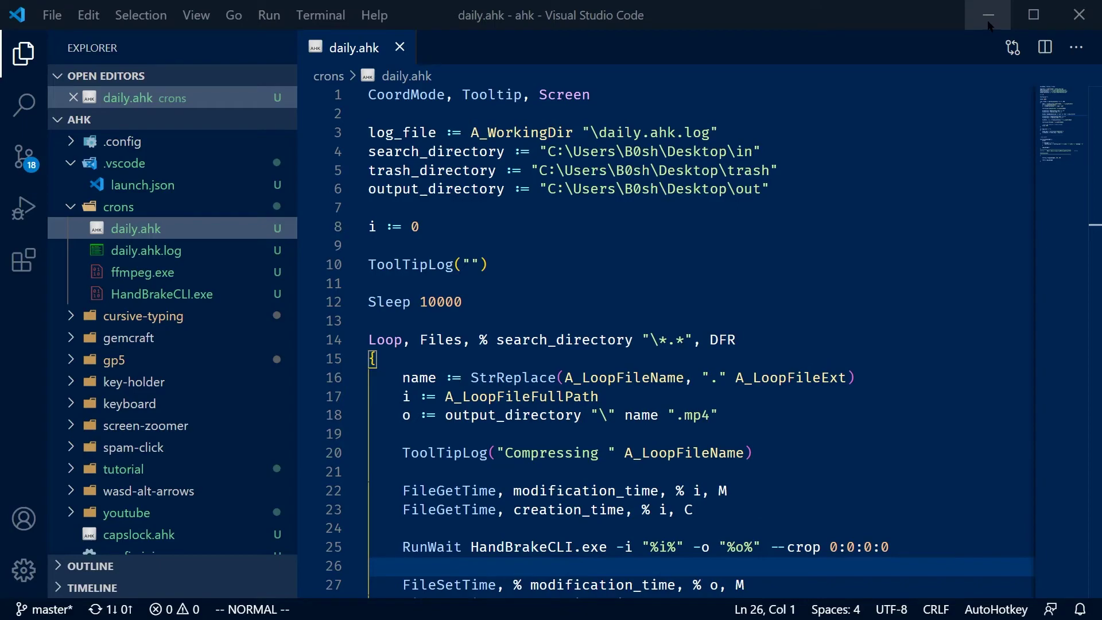
scroll(803, 236, down, 12)
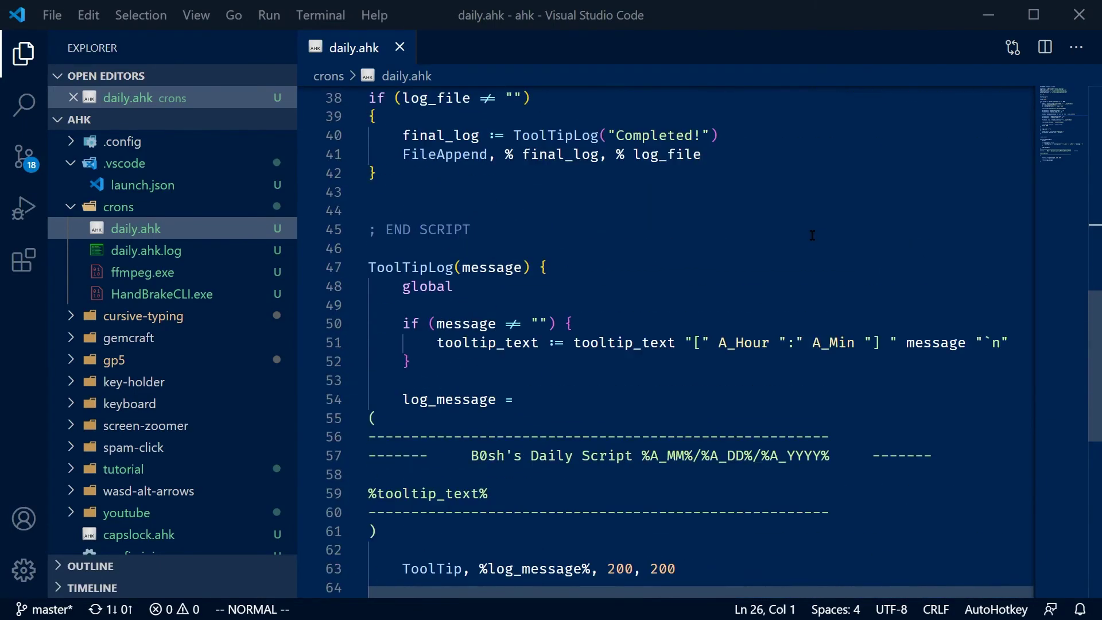
scroll(815, 235, up, 4)
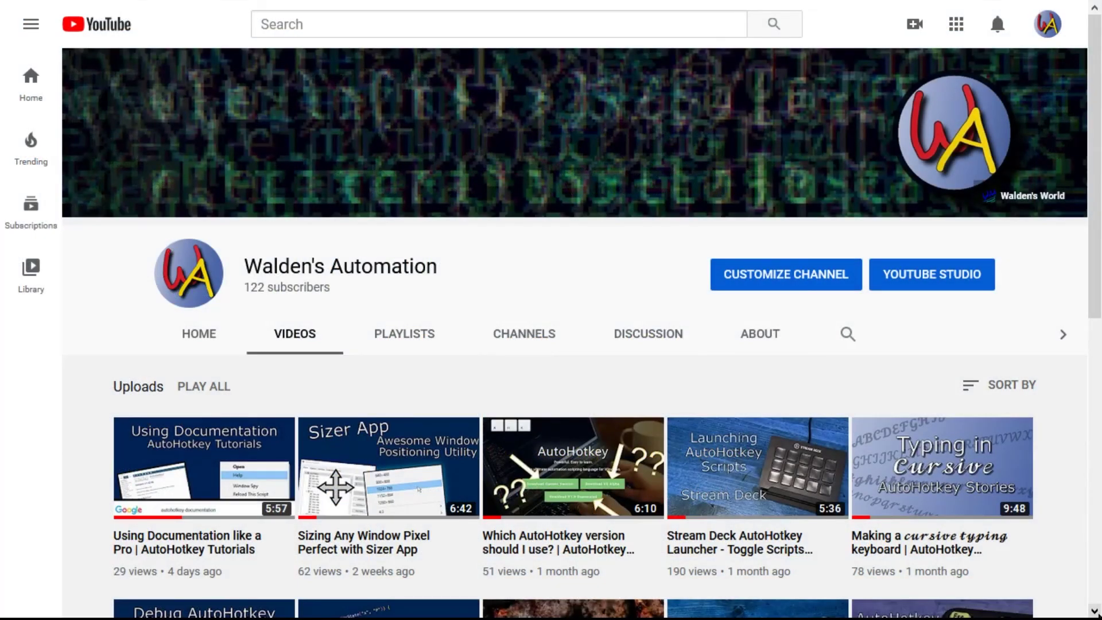
scroll(1093, 613, down, 9)
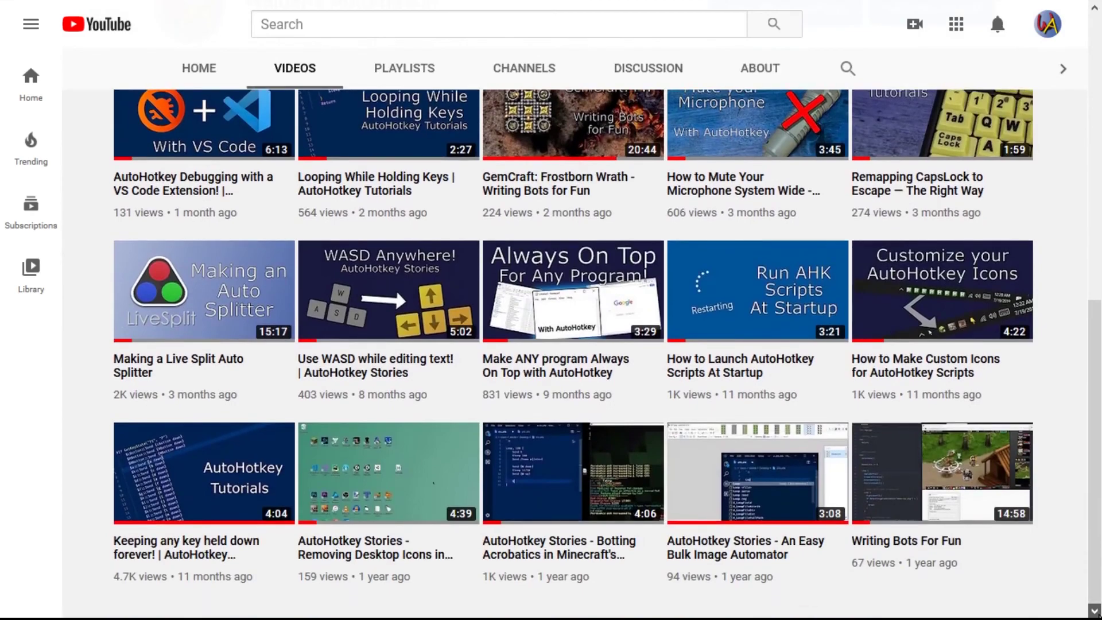